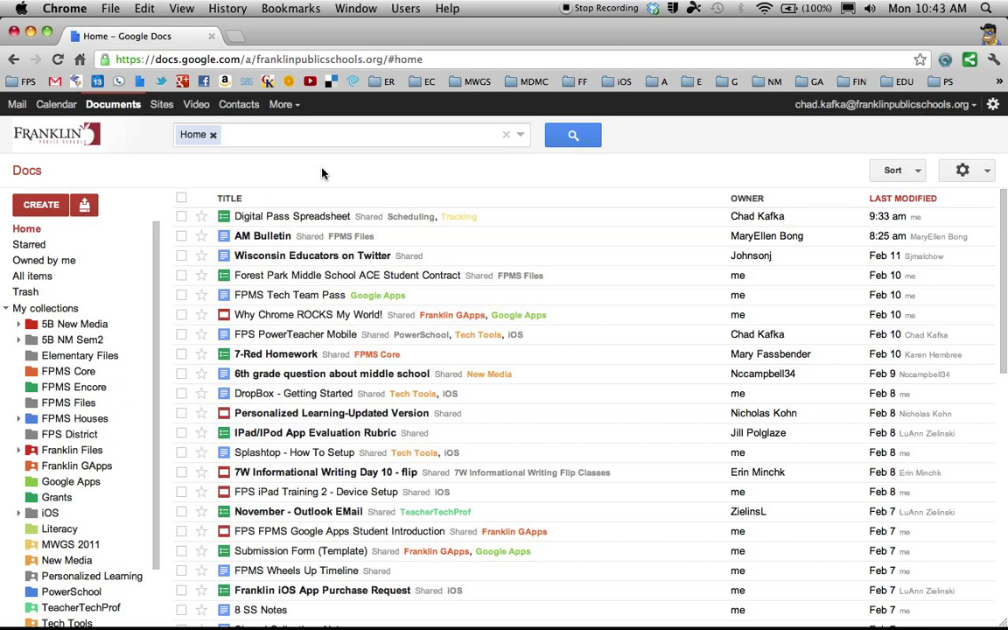
Create a new collection and name it 'Kafka NewMedia Files'
{"action": "left_click", "coordinate": [30, 201]}
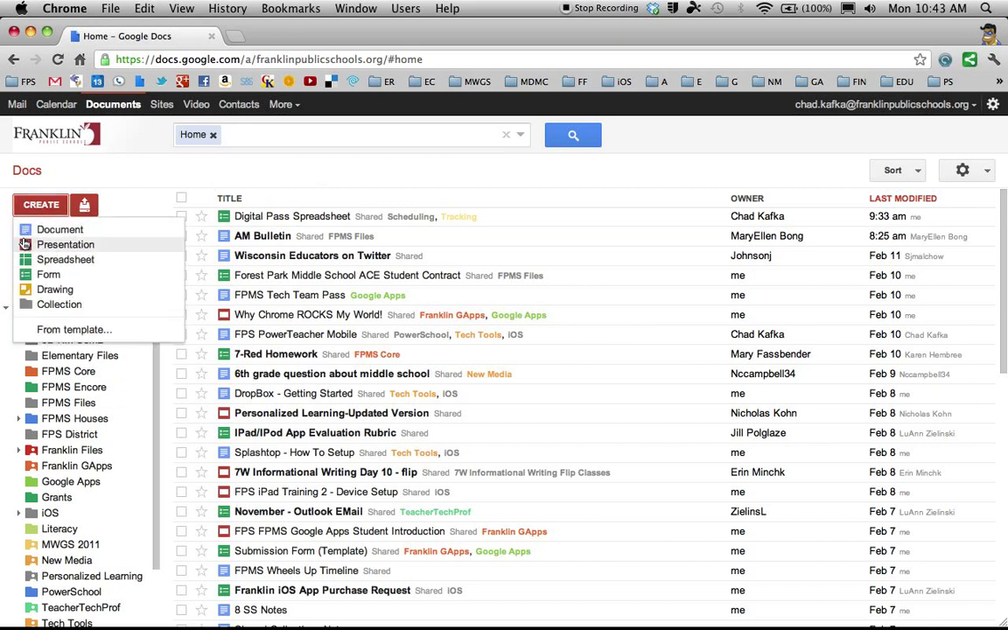
{"action": "left_click", "coordinate": [44, 303]}
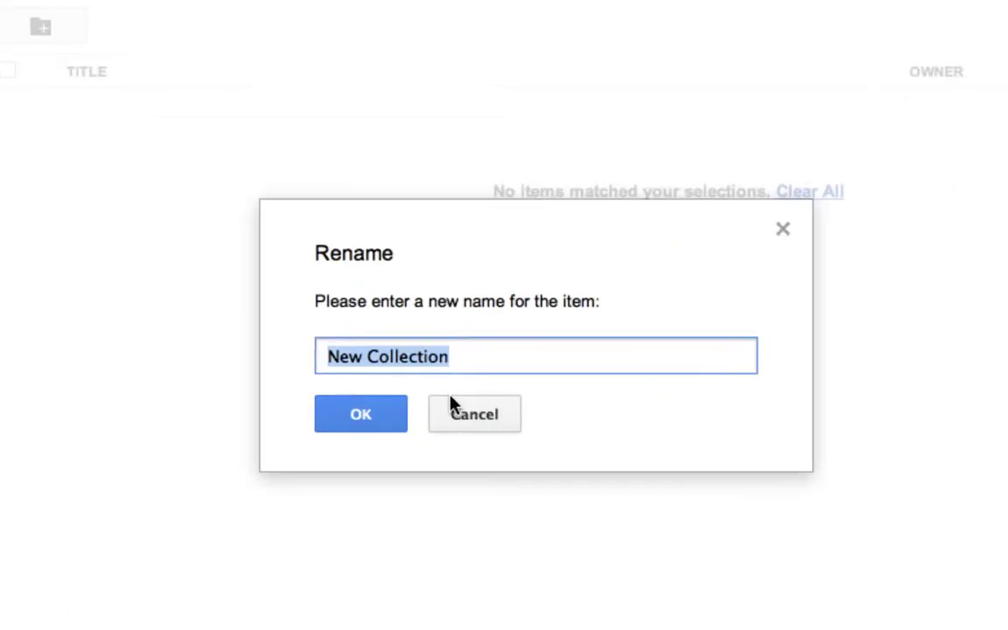
{"action": "type", "text": "Kafka "}
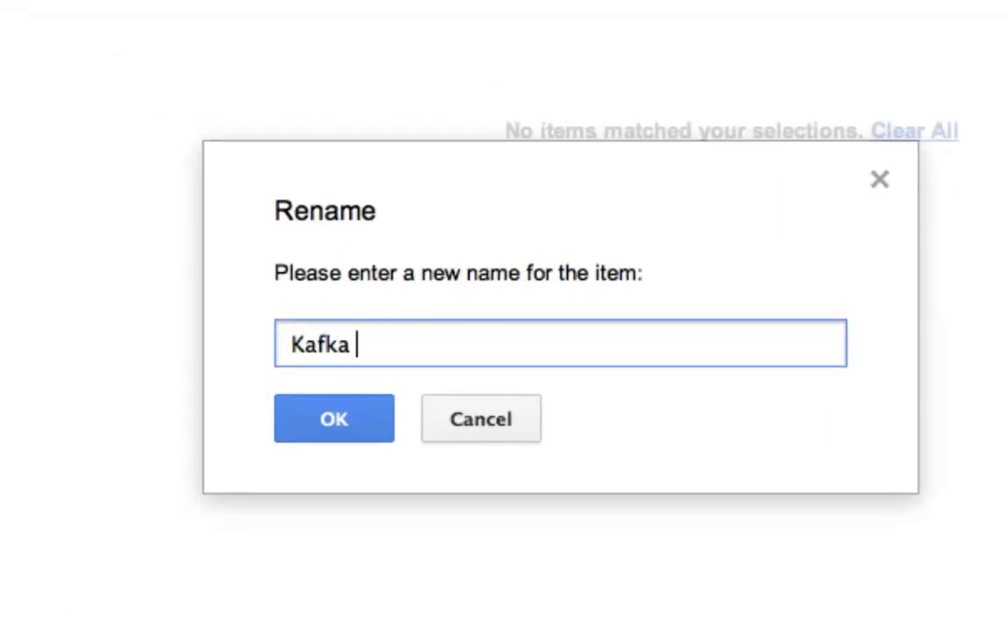
{"action": "type", "text": "NewMedia Files"}
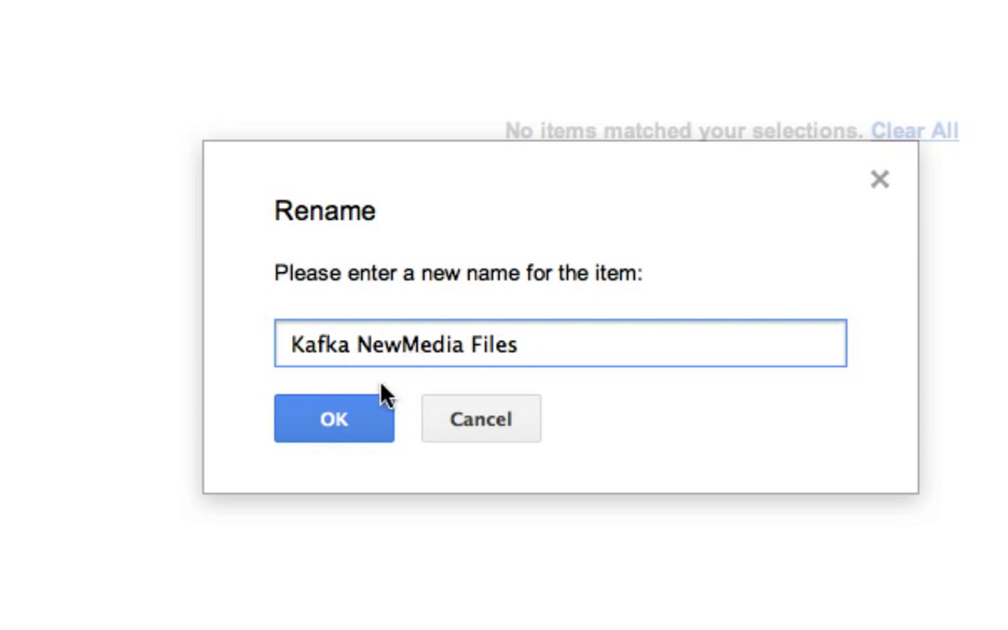
{"action": "left_click", "coordinate": [351, 421]}
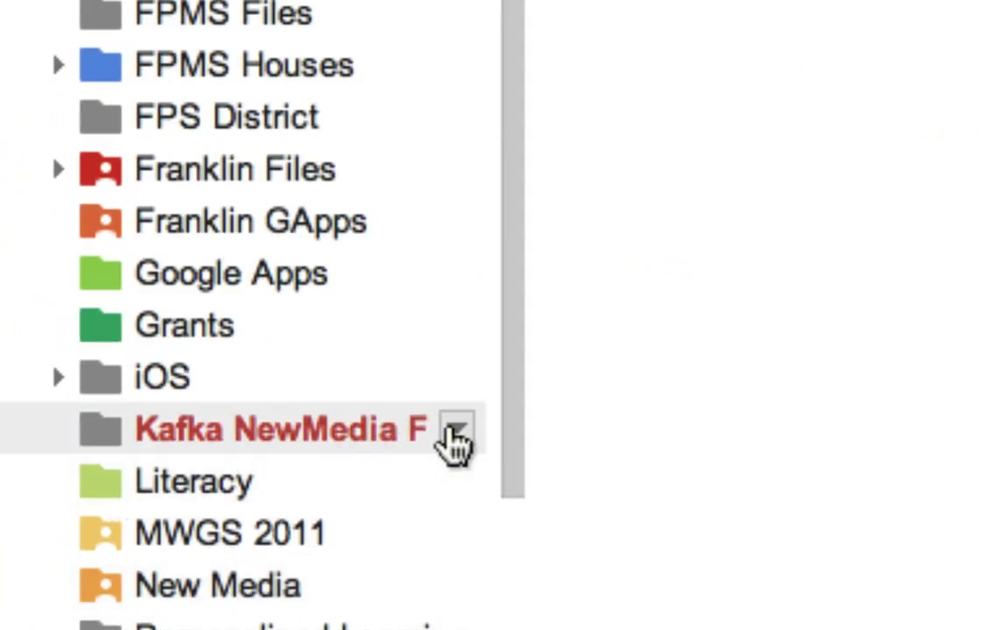
Open the Kafka NewMedia Files collection's Share settings and start adding people
{"action": "left_click", "coordinate": [456, 434]}
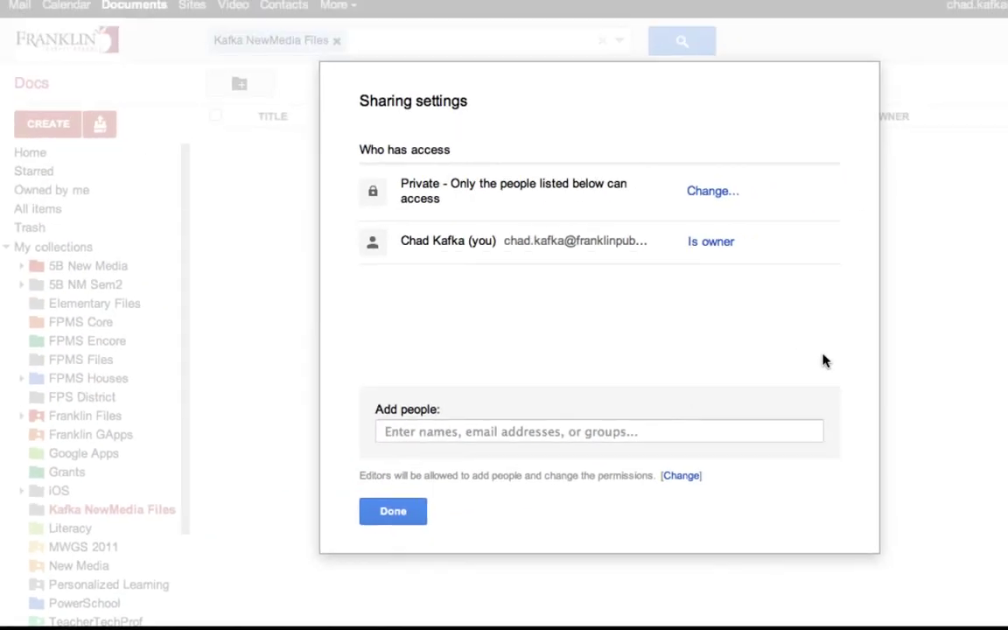
{"action": "left_click", "coordinate": [638, 436]}
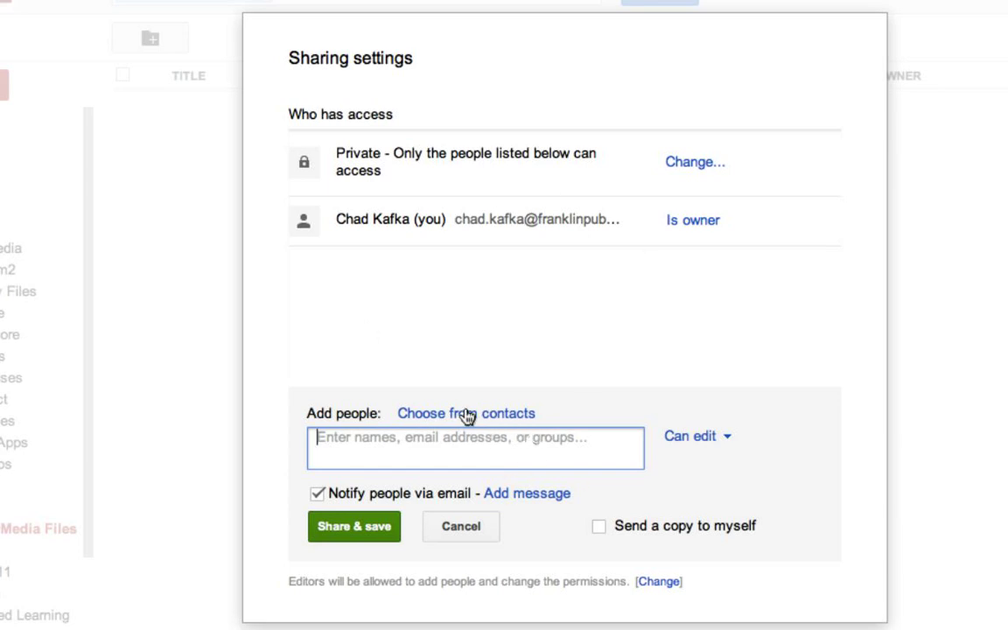
Add all 15 contacts from the New Media (15) contact group to the share list
{"action": "left_click", "coordinate": [465, 415]}
{"action": "left_click", "coordinate": [426, 158]}
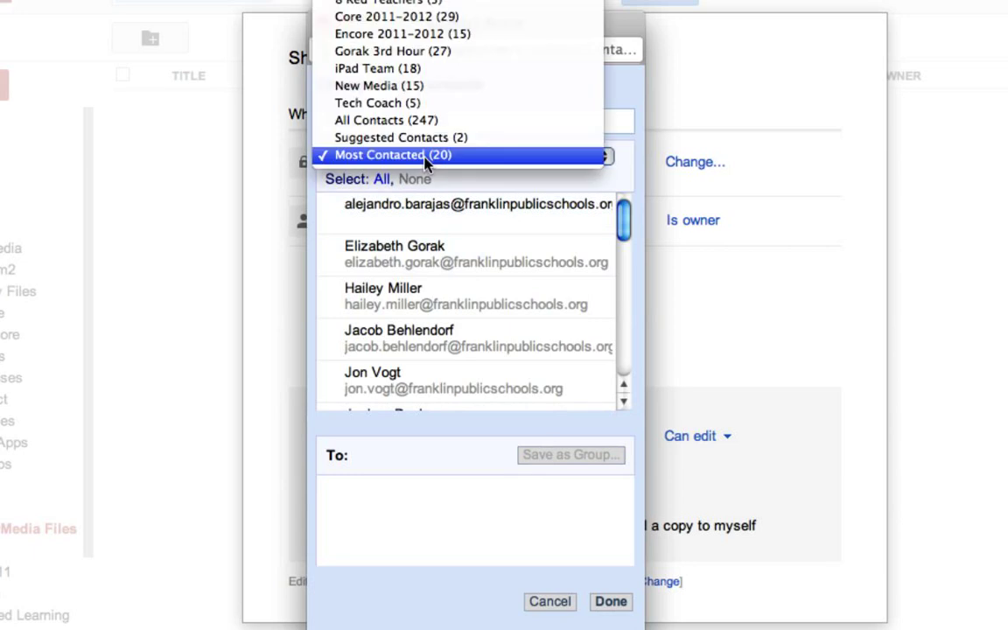
{"action": "left_click", "coordinate": [426, 157]}
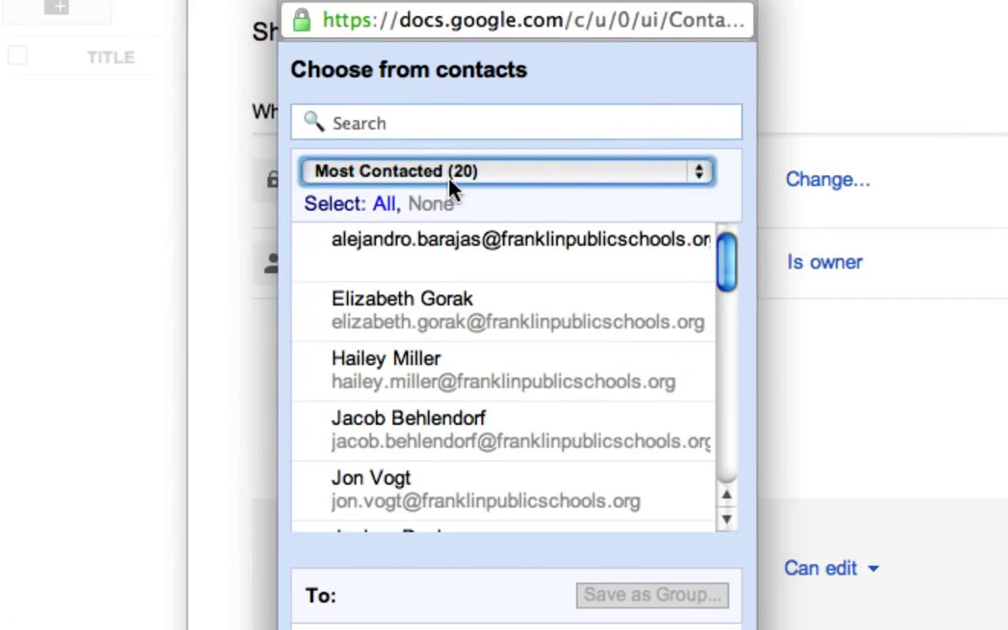
{"action": "left_click", "coordinate": [447, 174]}
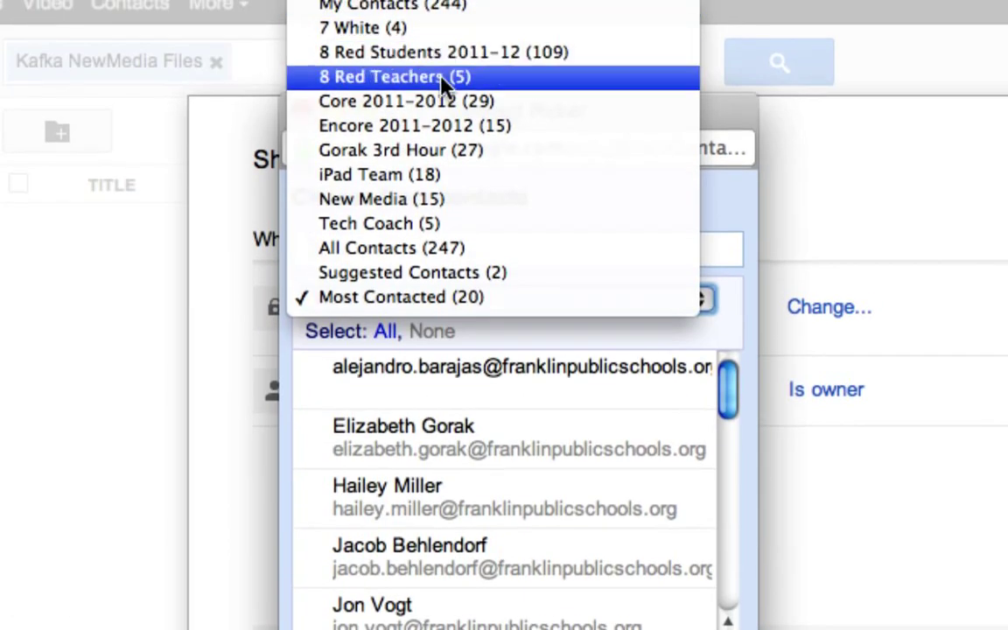
{"action": "left_click", "coordinate": [443, 198]}
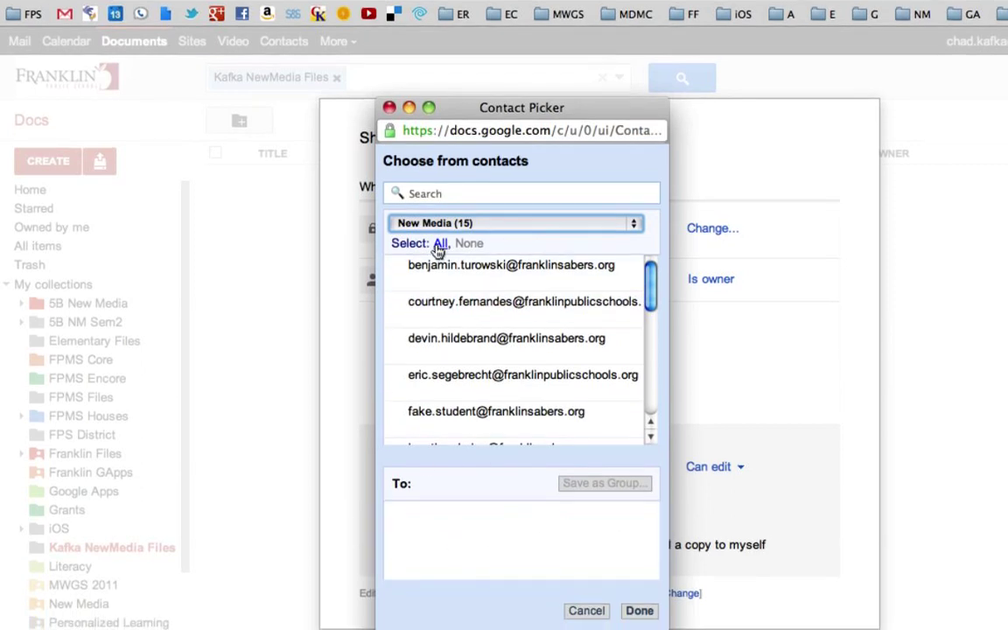
{"action": "left_click", "coordinate": [439, 245]}
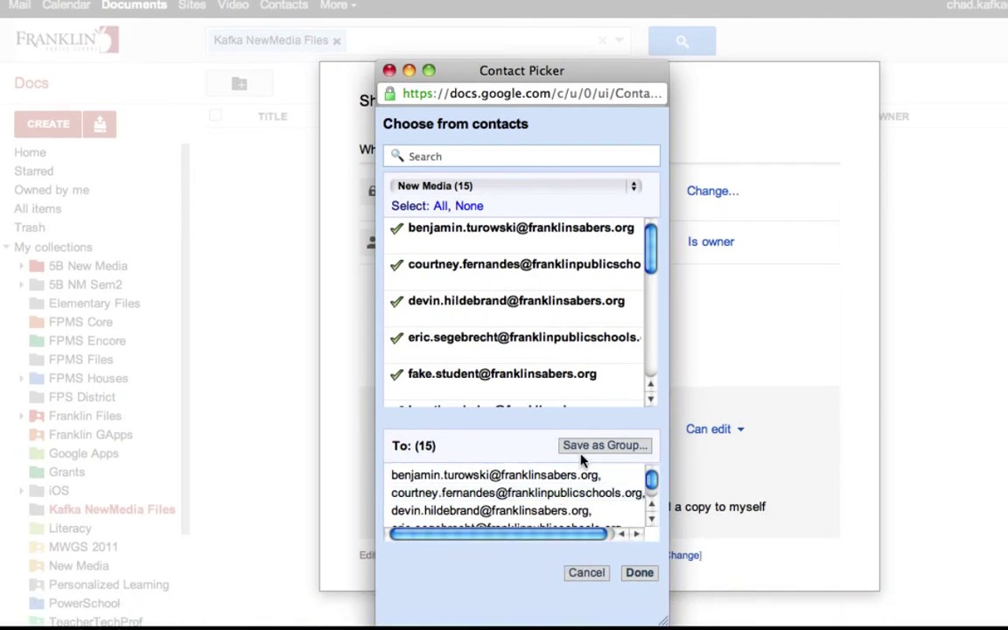
{"action": "left_click", "coordinate": [640, 573]}
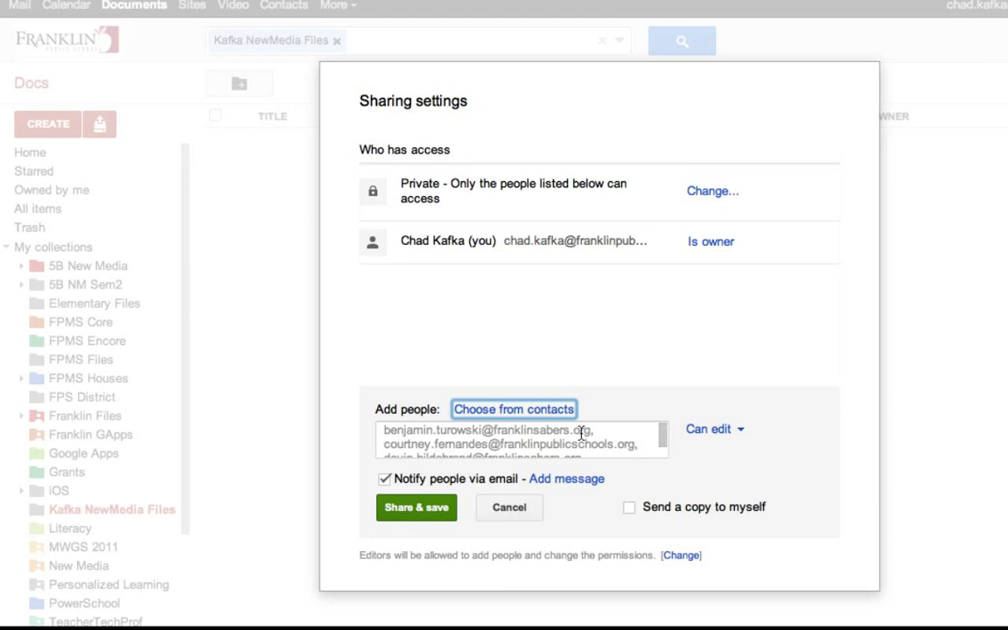
{"action": "left_click", "coordinate": [533, 411]}
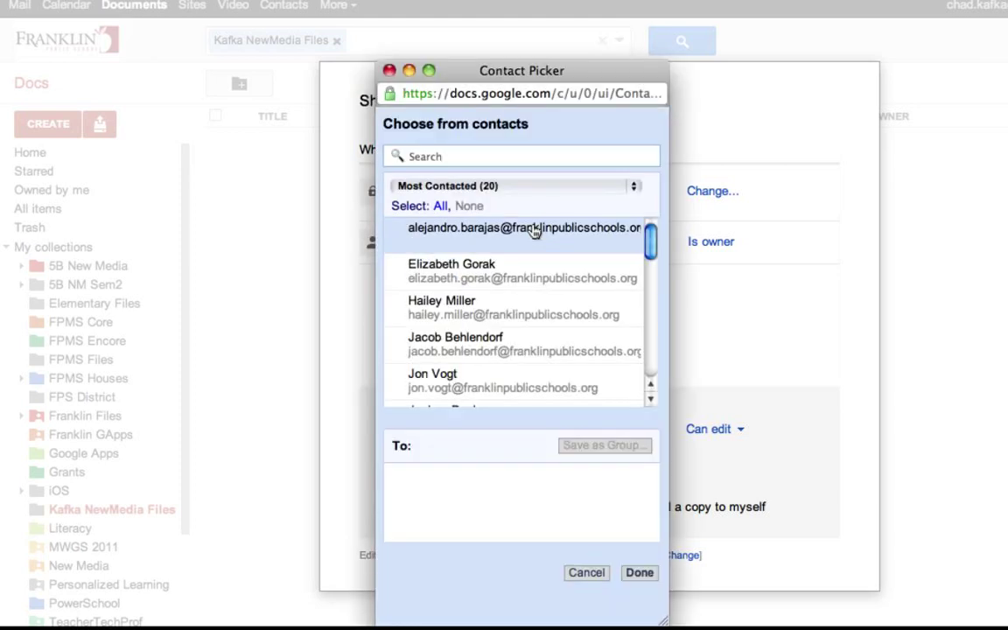
{"action": "left_click", "coordinate": [505, 186]}
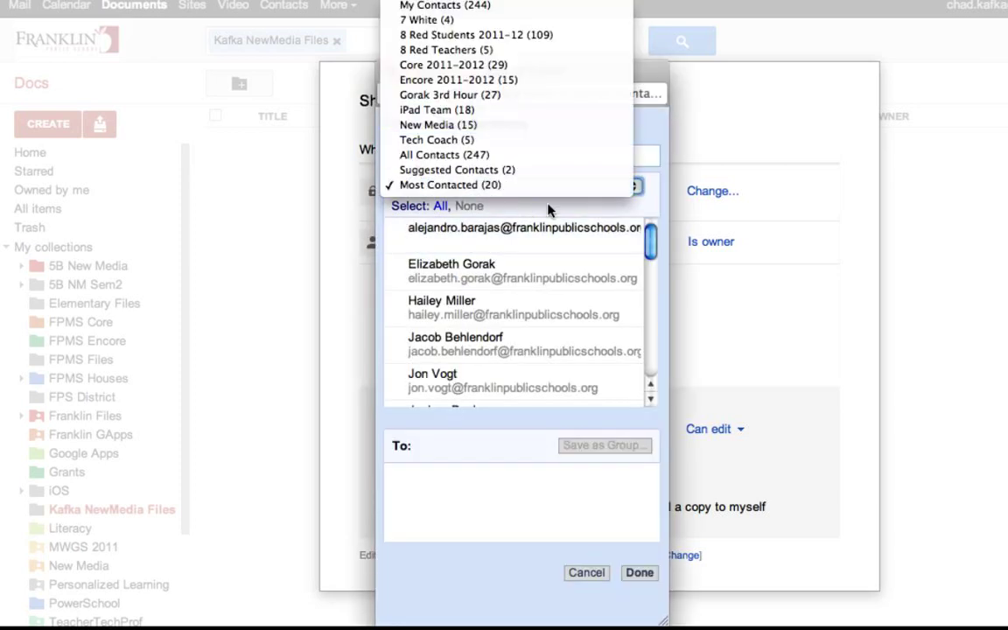
{"action": "left_click", "coordinate": [641, 199]}
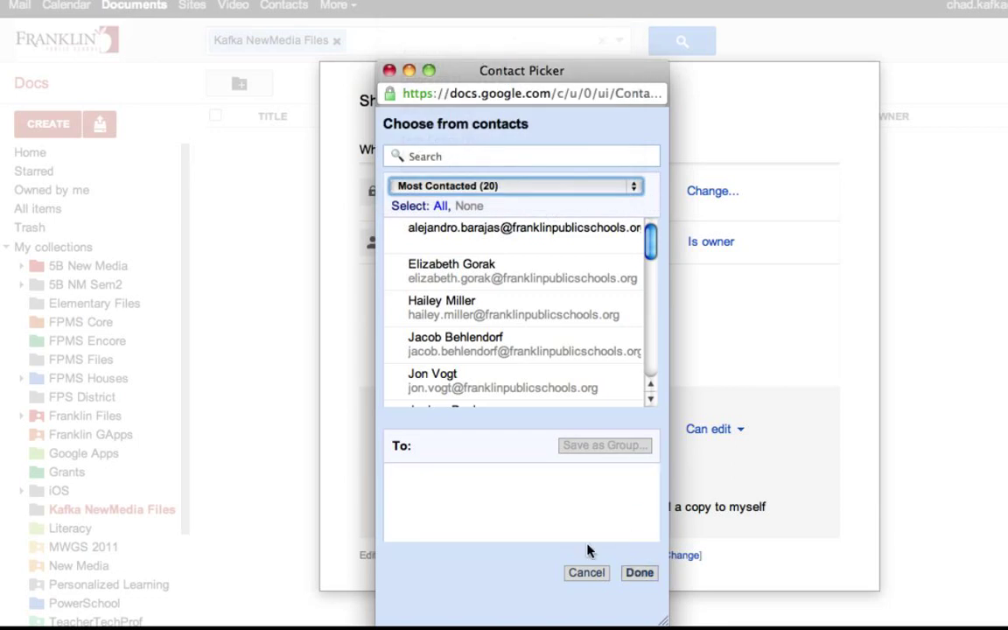
{"action": "left_click", "coordinate": [640, 572]}
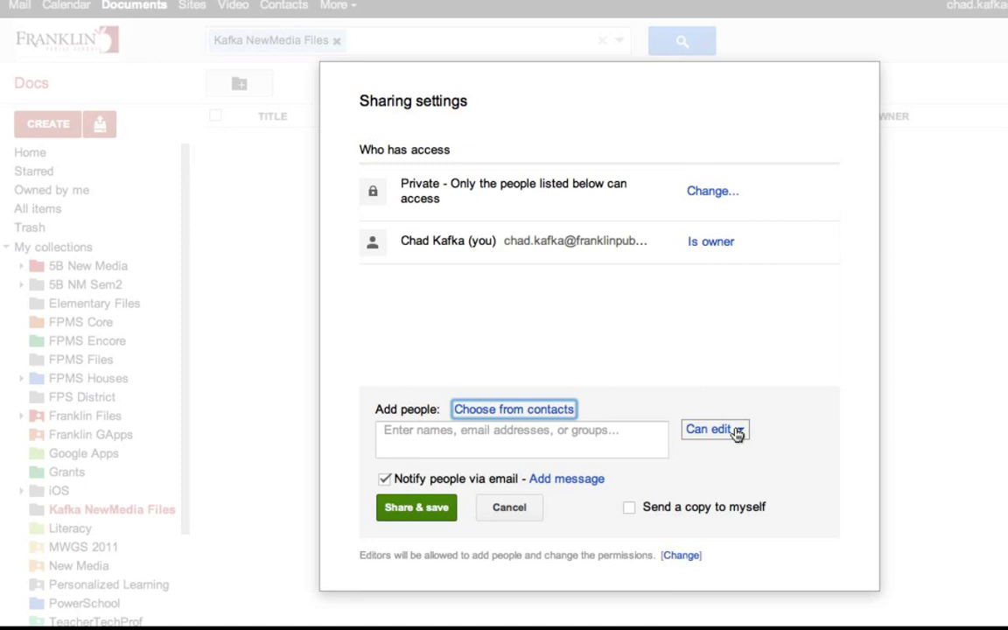
{"action": "left_click", "coordinate": [529, 410]}
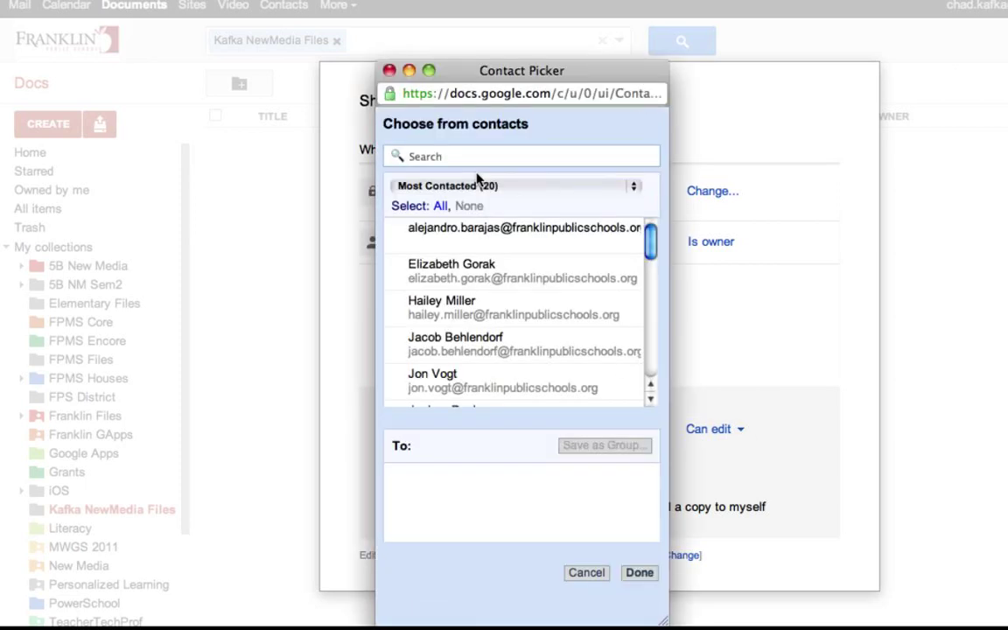
{"action": "left_click", "coordinate": [477, 187]}
{"action": "left_click", "coordinate": [468, 125]}
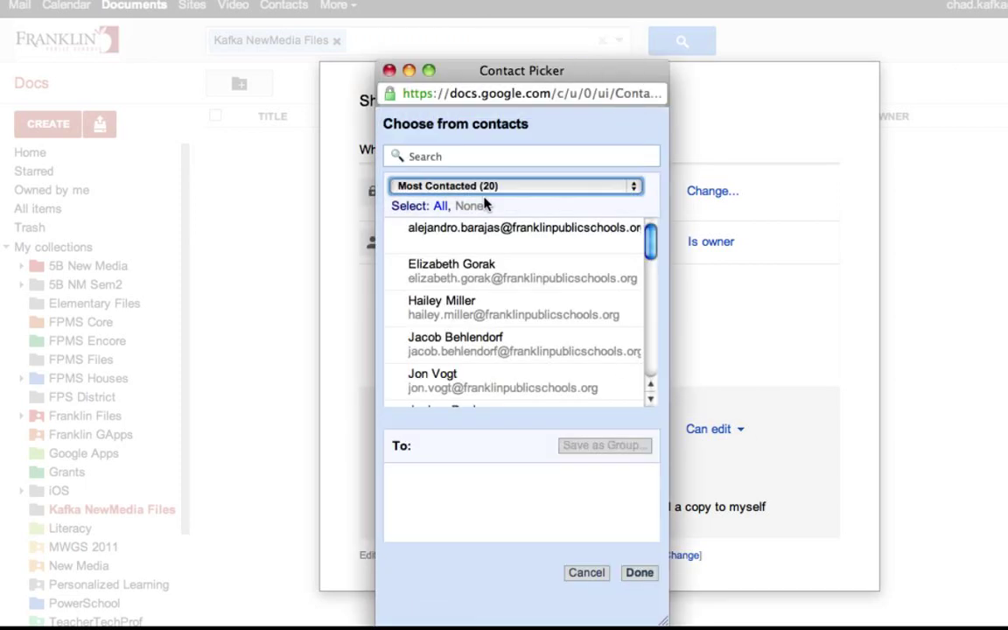
{"action": "left_click", "coordinate": [440, 207]}
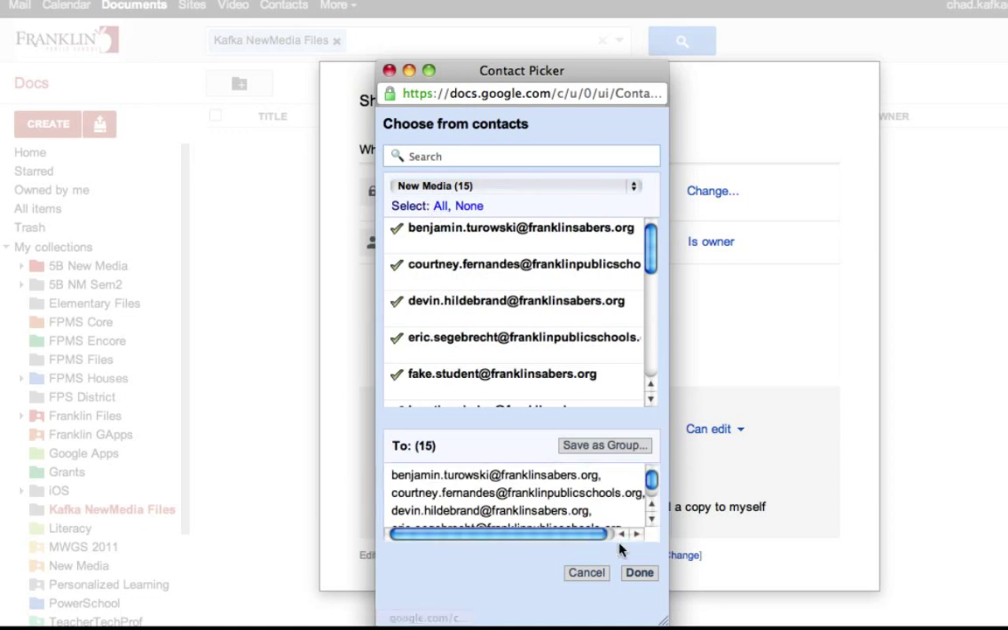
{"action": "left_click", "coordinate": [640, 572]}
Share the collection with Can view access and email notifications turned off, skipping invitations
{"action": "left_click", "coordinate": [737, 429]}
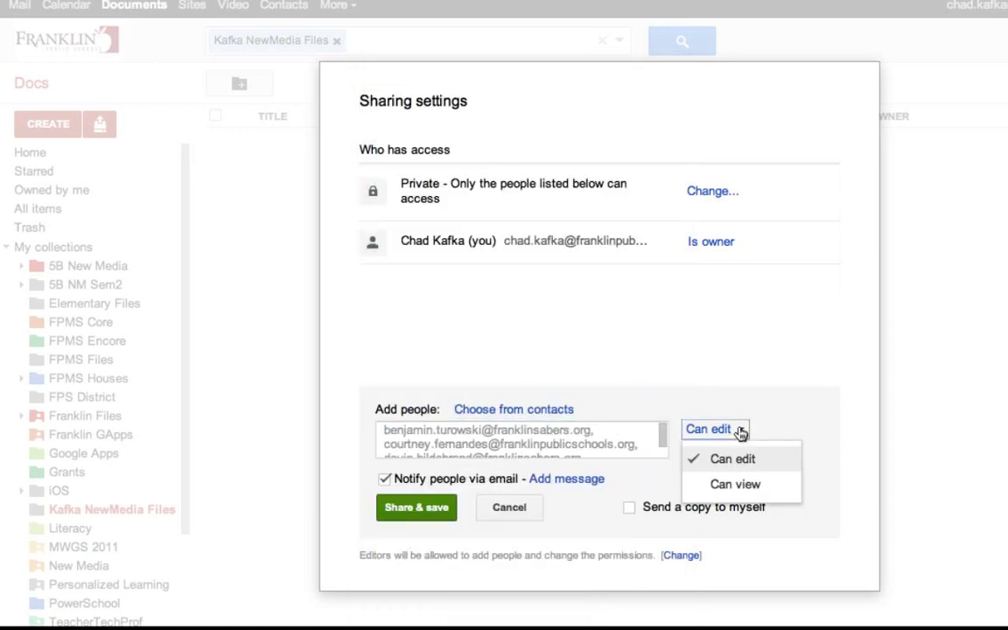
{"action": "left_click", "coordinate": [722, 482]}
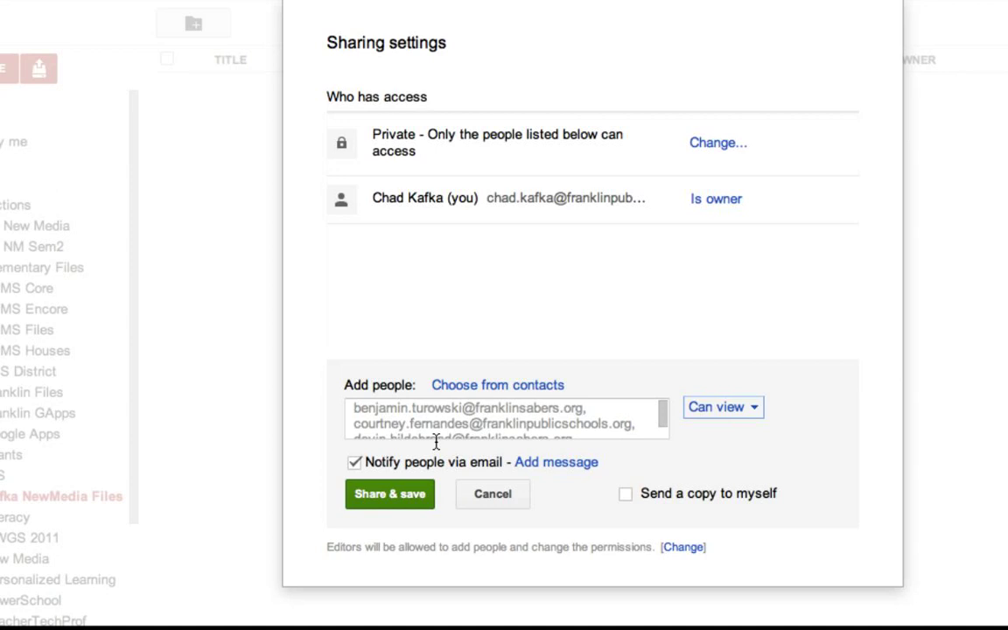
{"action": "left_click", "coordinate": [354, 463]}
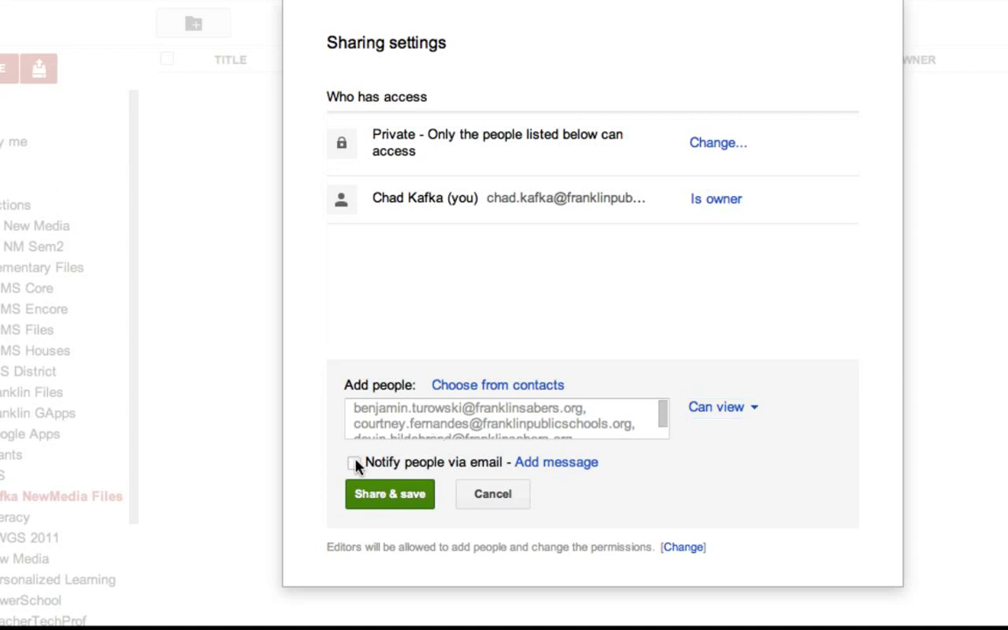
{"action": "left_click", "coordinate": [402, 497]}
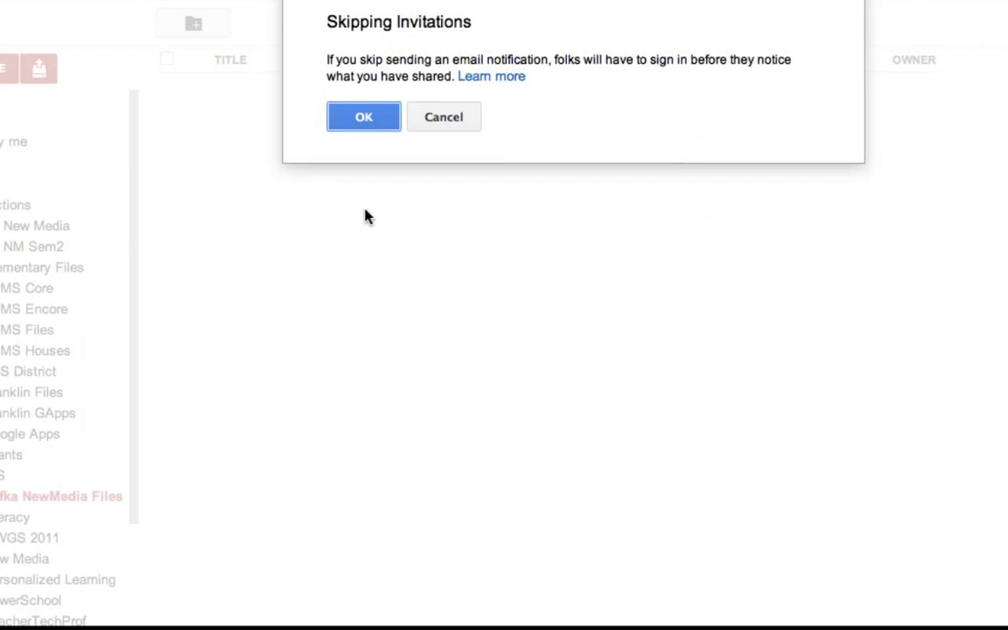
{"action": "left_click", "coordinate": [368, 128]}
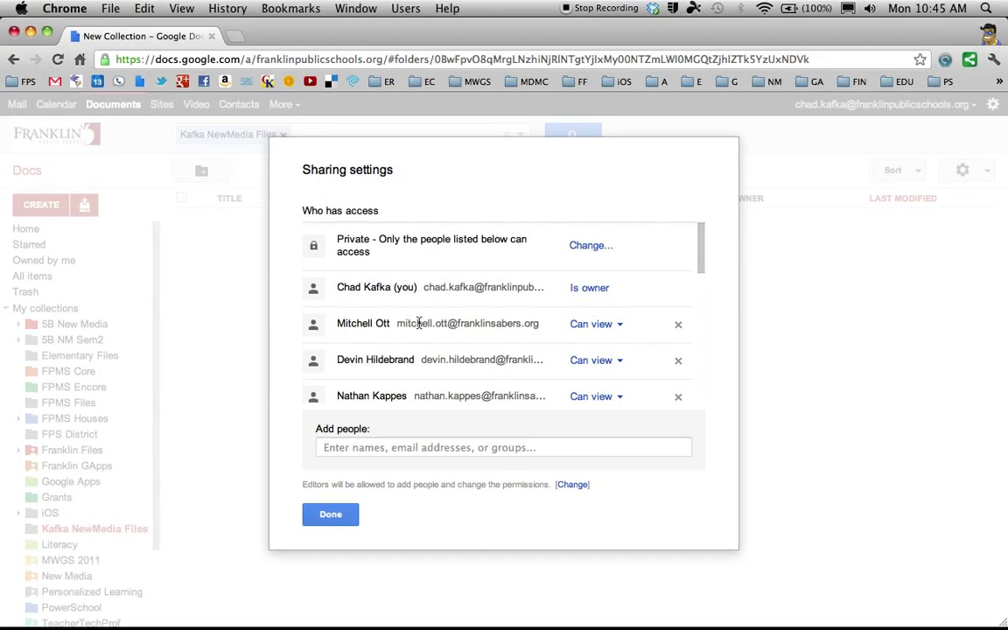
{"action": "scroll", "coordinate": [481, 230], "scroll_direction": "down", "scroll_amount": 1}
{"action": "scroll", "coordinate": [421, 327], "scroll_direction": "down", "scroll_amount": 8}
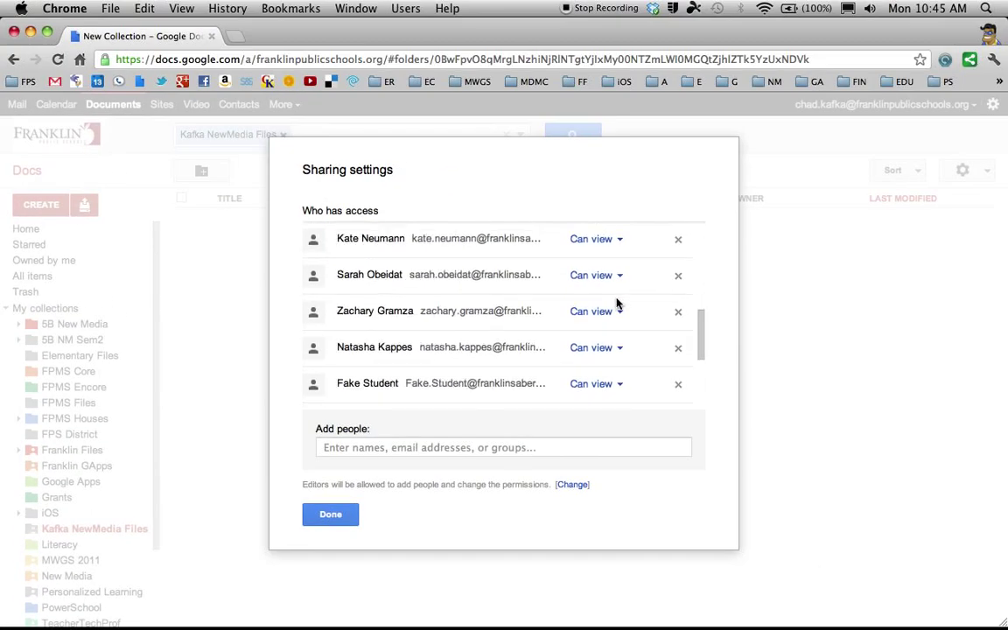
{"action": "scroll", "coordinate": [616, 304], "scroll_direction": "down", "scroll_amount": 3}
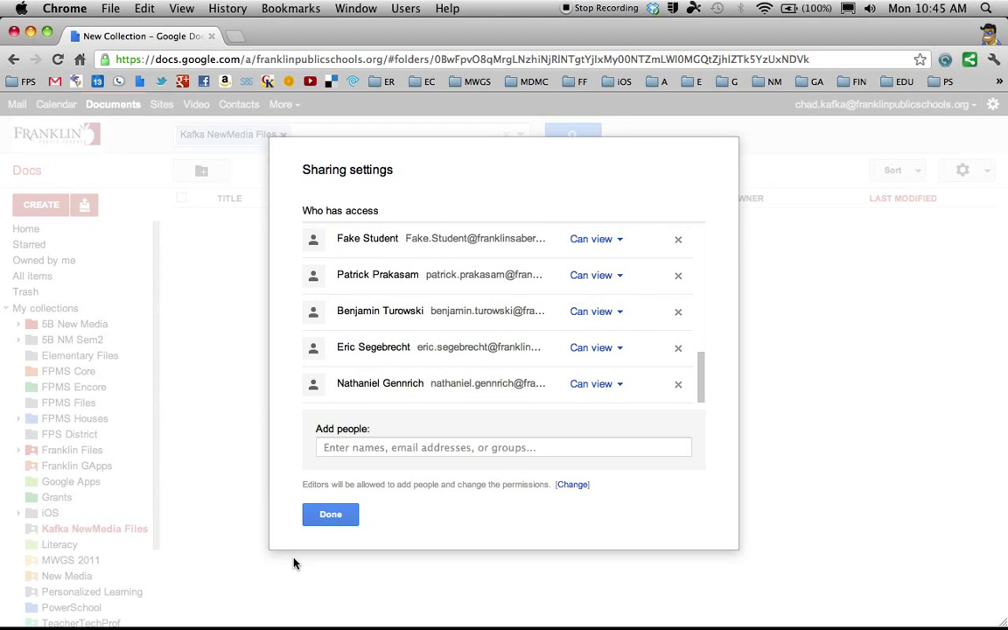
Close Sharing settings and open the New Media collection from the sidebar
{"action": "left_click", "coordinate": [334, 515]}
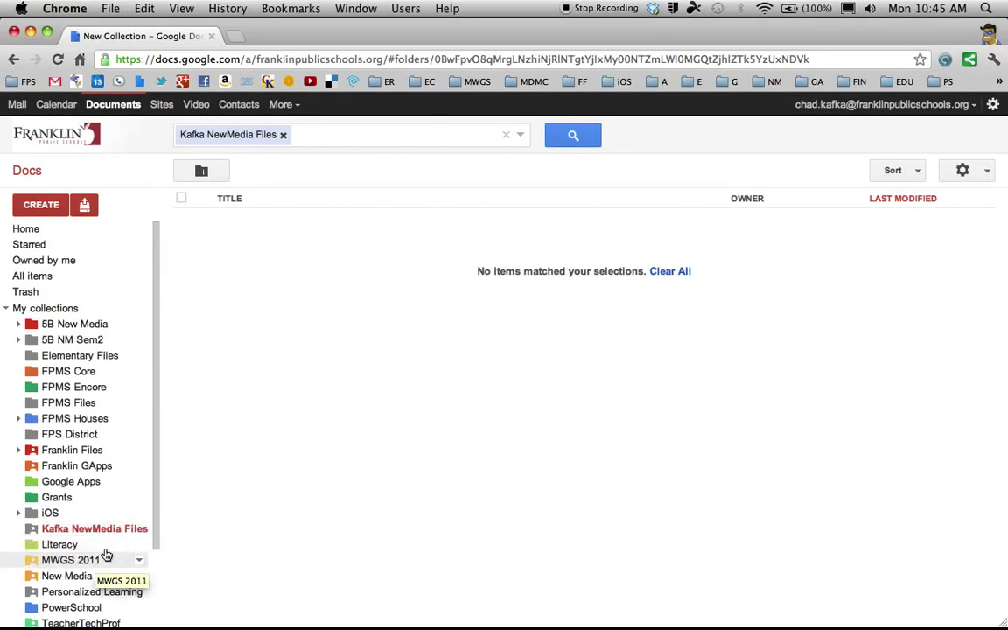
{"action": "scroll", "coordinate": [103, 552], "scroll_direction": "down", "scroll_amount": 3}
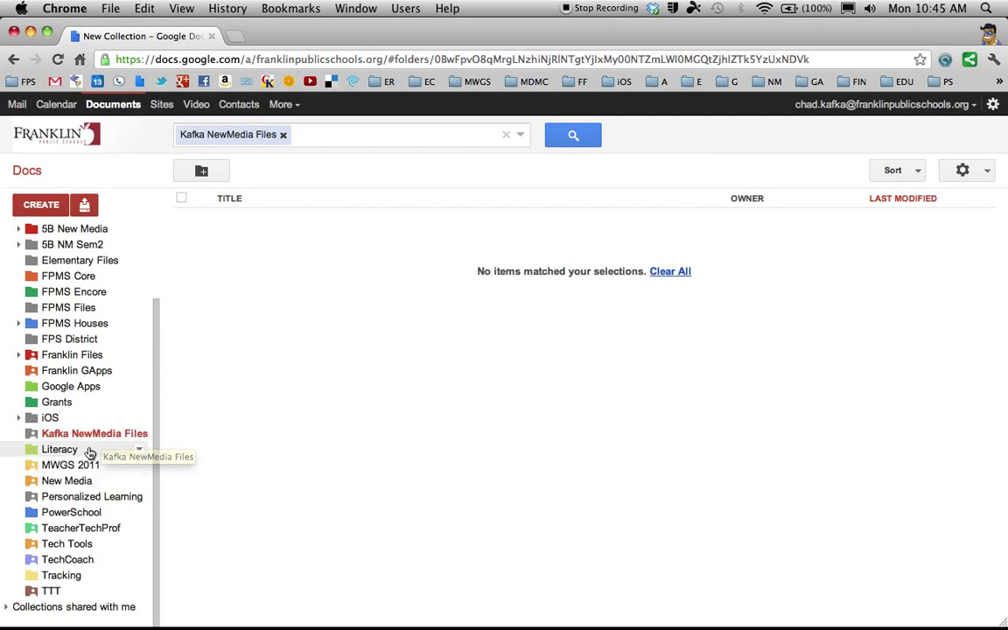
{"action": "scroll", "coordinate": [105, 442], "scroll_direction": "up", "scroll_amount": 1}
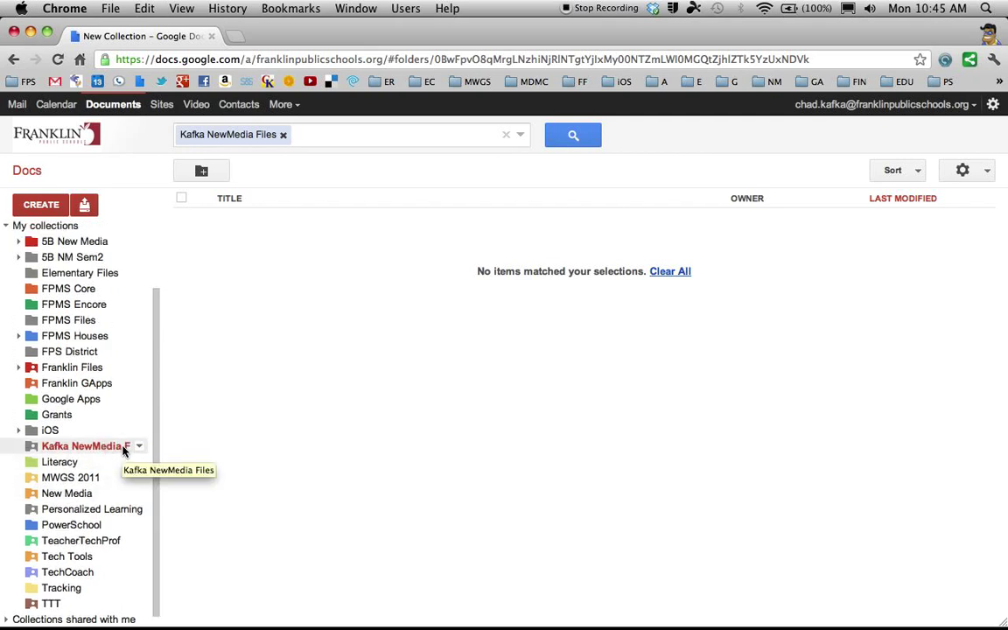
{"action": "left_click", "coordinate": [80, 494]}
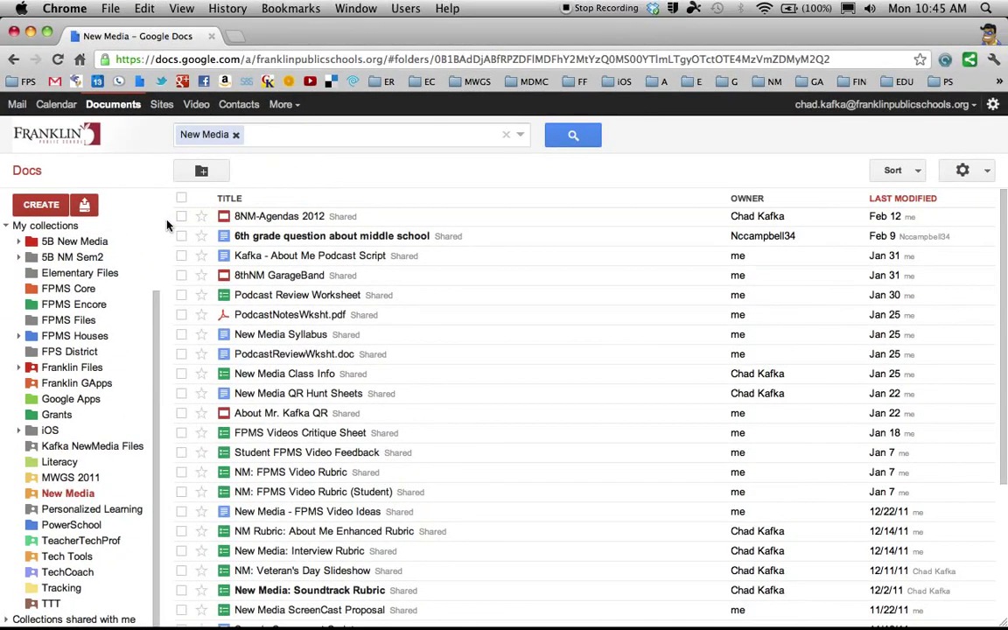
Check 8NM-Agendas 2012 and Kafka - About Me Podcast Script in the New Media list
{"action": "left_click", "coordinate": [181, 217]}
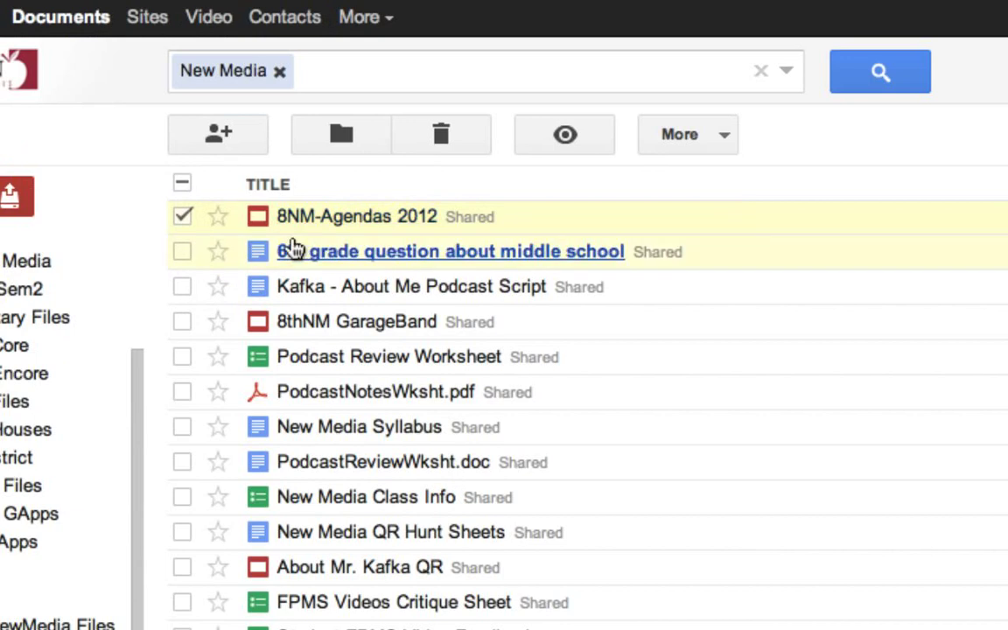
{"action": "left_click", "coordinate": [184, 289]}
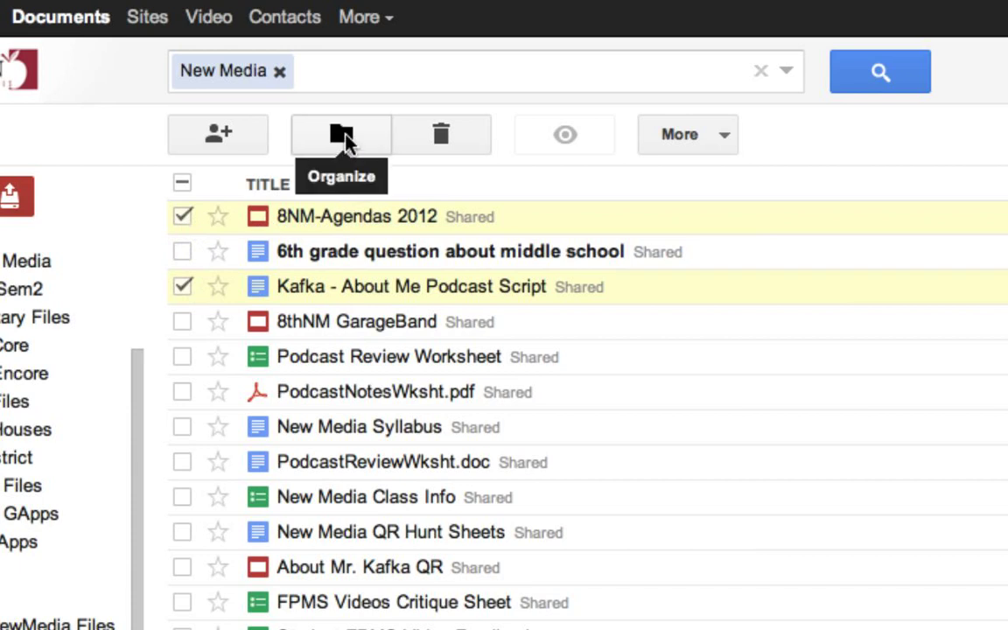
Use Organize to file both checked documents into Kafka NewMedia Files
{"action": "left_click", "coordinate": [345, 139]}
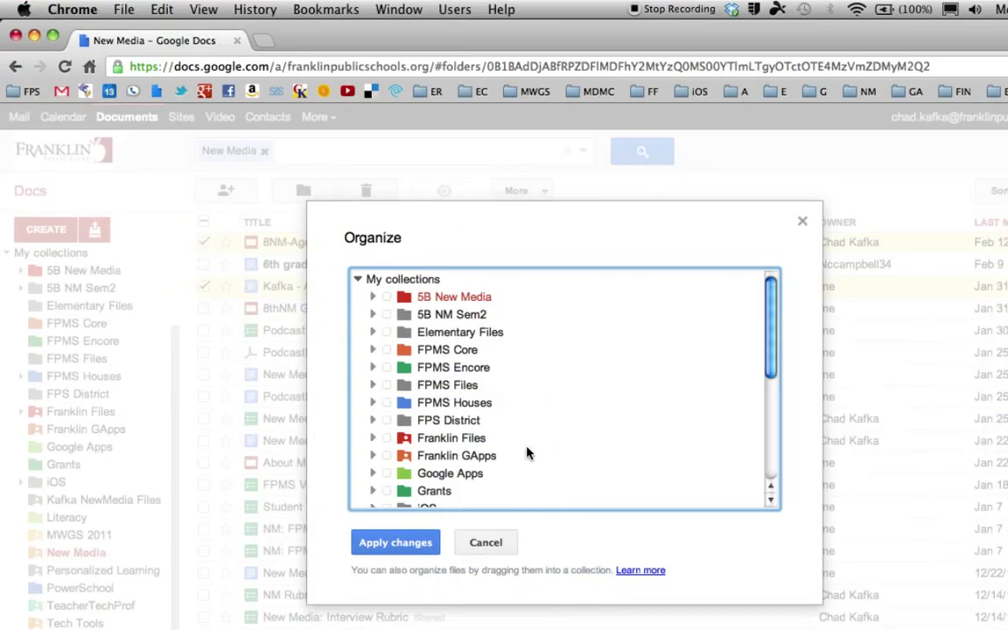
{"action": "scroll", "coordinate": [586, 350], "scroll_direction": "down", "scroll_amount": 5}
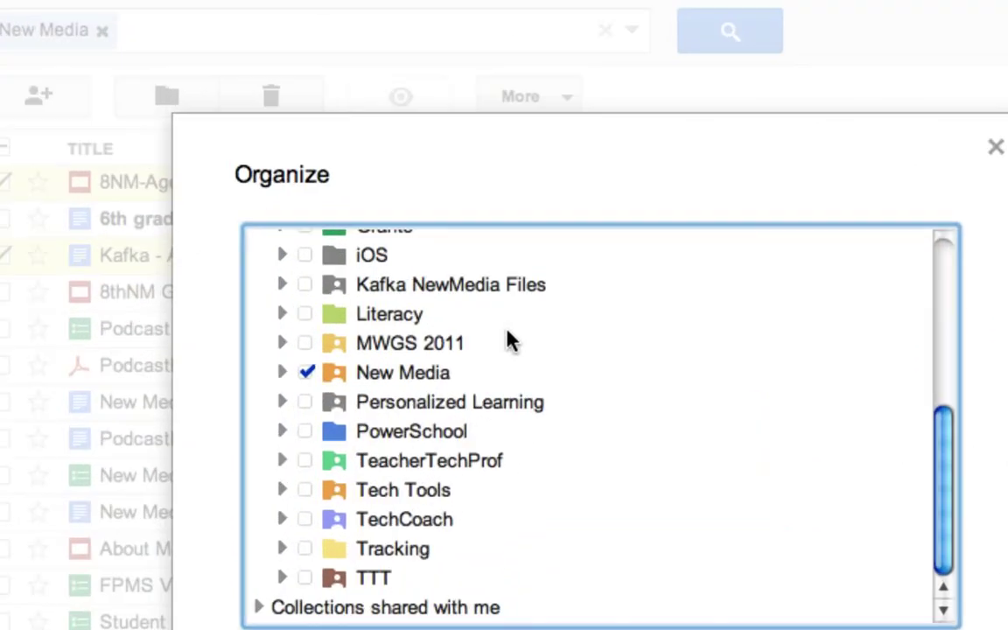
{"action": "left_click", "coordinate": [369, 300]}
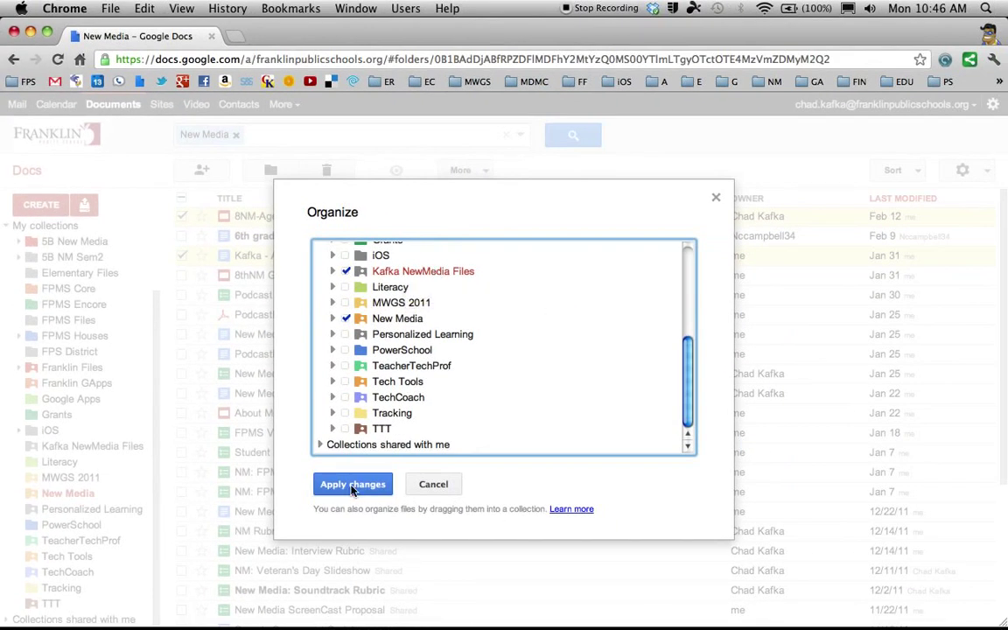
{"action": "left_click", "coordinate": [353, 486]}
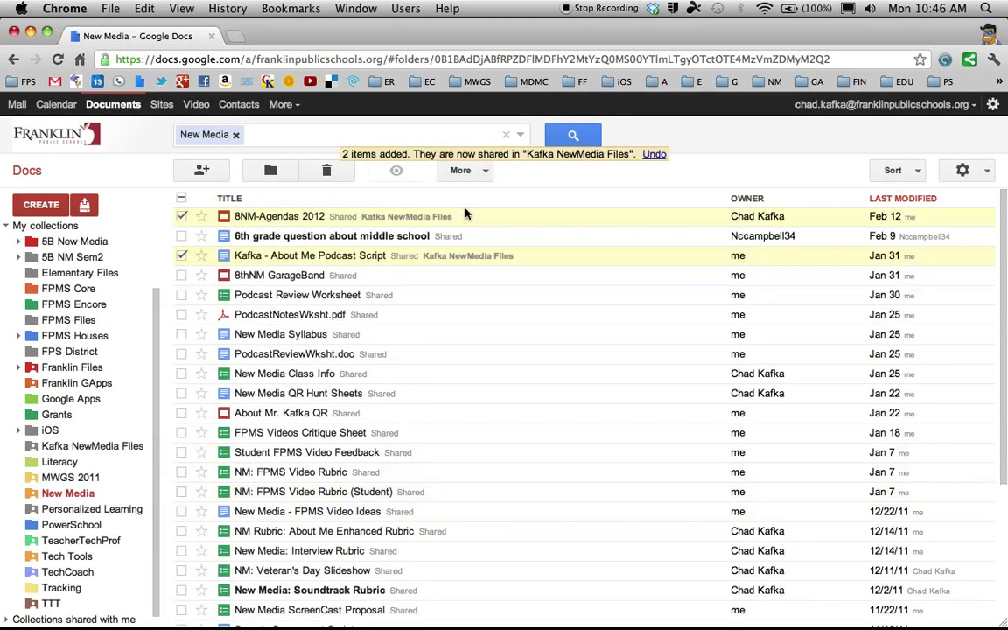
Open Kafka NewMedia Files, then restore the student account's Home - Google Docs window
{"action": "left_click", "coordinate": [77, 446]}
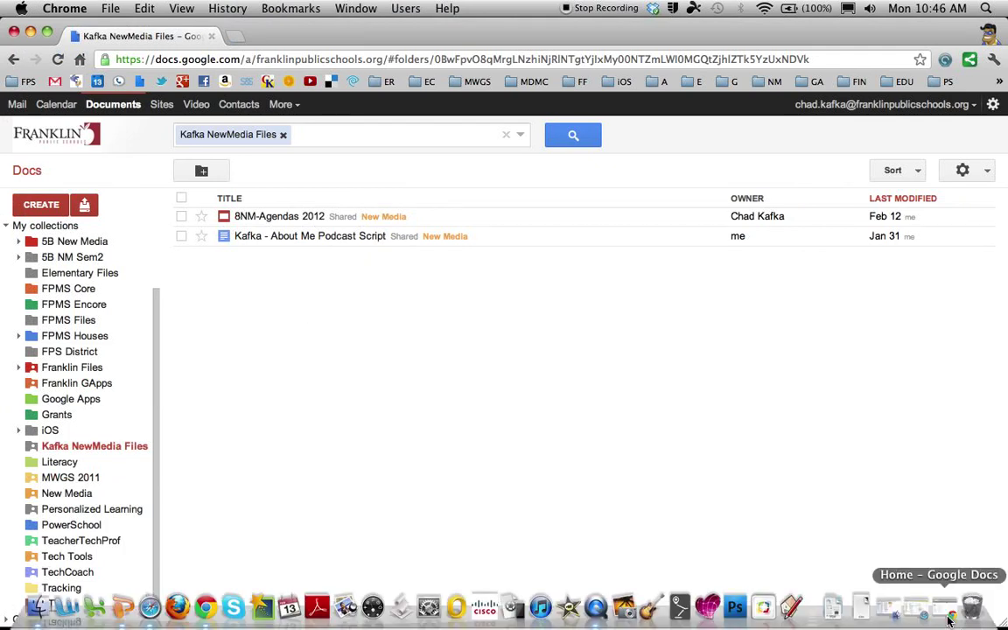
{"action": "left_click", "coordinate": [949, 621]}
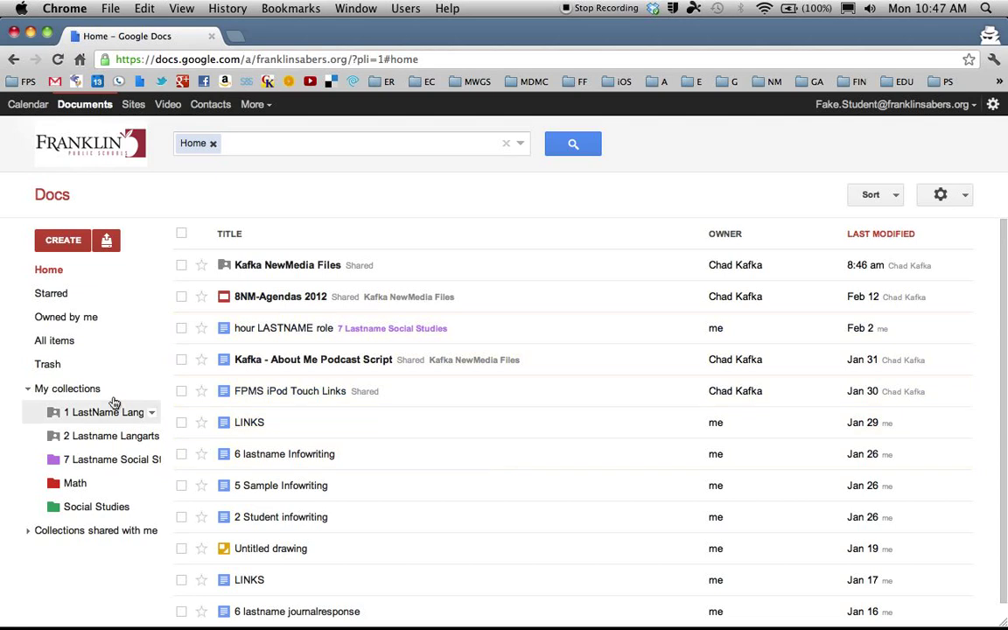
Collapse My collections, expand Collections shared with me, and check the podcast script, 8NM-Agendas 2012 and the collection
{"action": "left_click", "coordinate": [25, 390]}
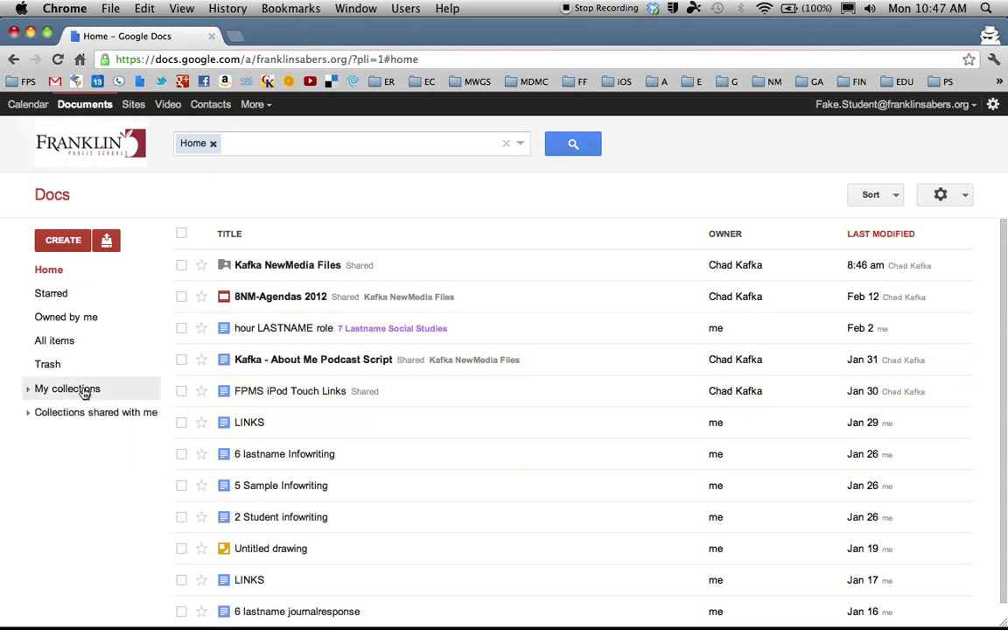
{"action": "left_click", "coordinate": [28, 415]}
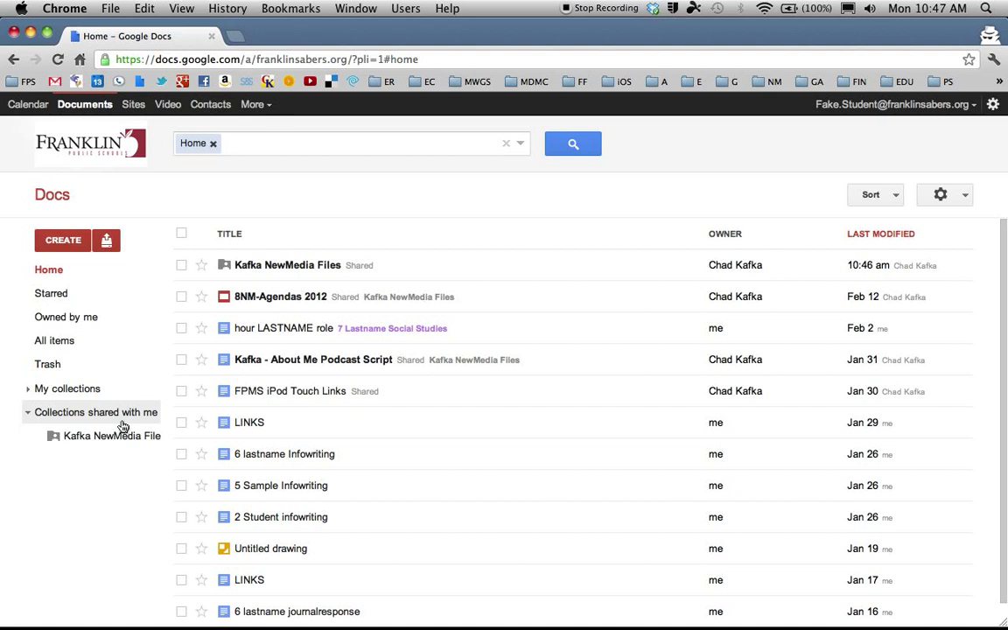
{"action": "left_click", "coordinate": [181, 359]}
{"action": "left_click", "coordinate": [181, 297]}
{"action": "left_click", "coordinate": [180, 266]}
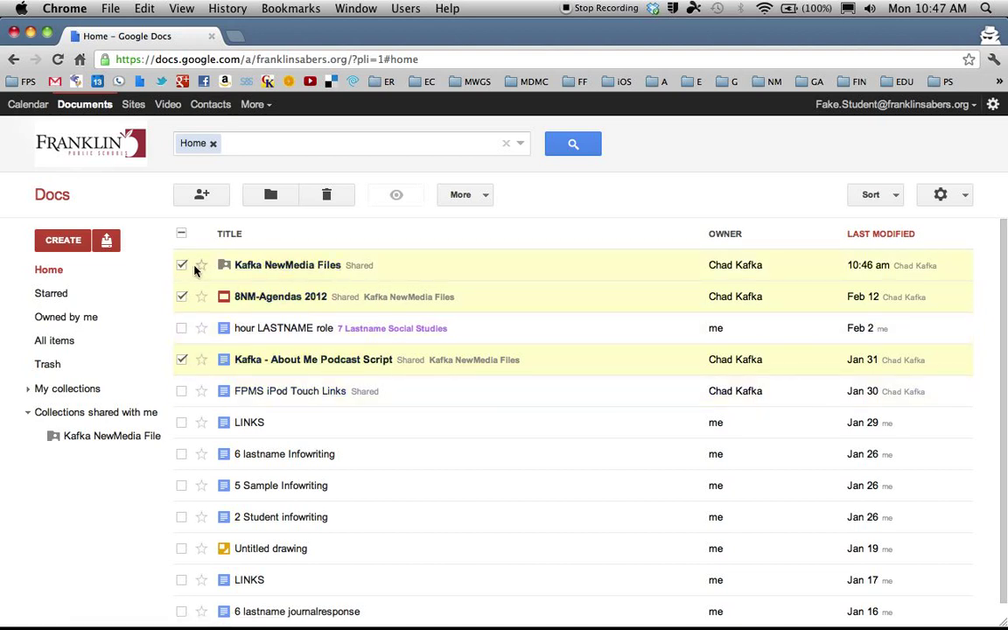
Hide the three items from Home, then open Kafka NewMedia Files under shared collections
{"action": "left_click", "coordinate": [481, 197]}
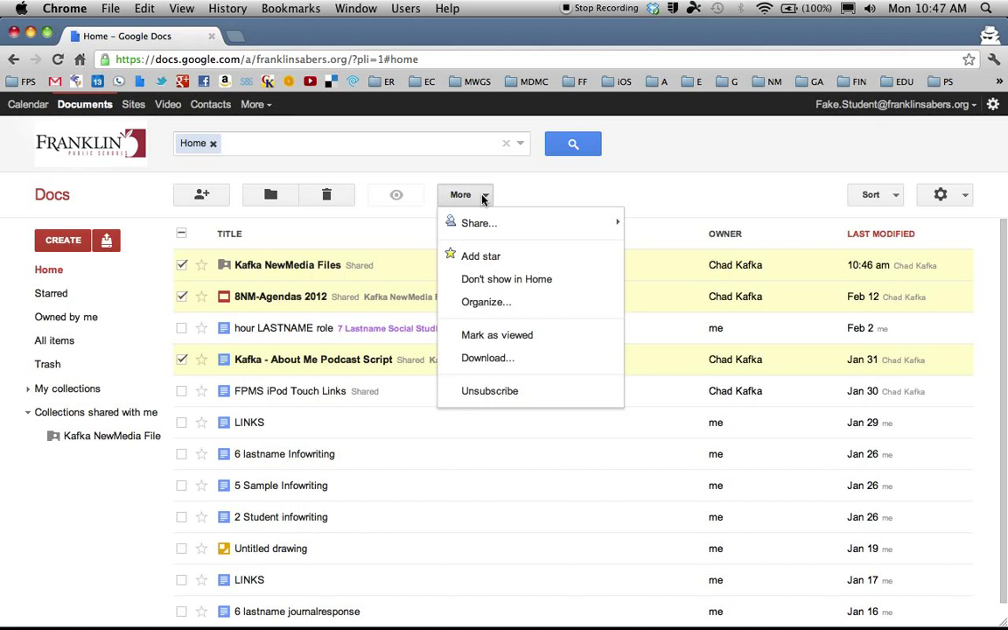
{"action": "left_click", "coordinate": [492, 280]}
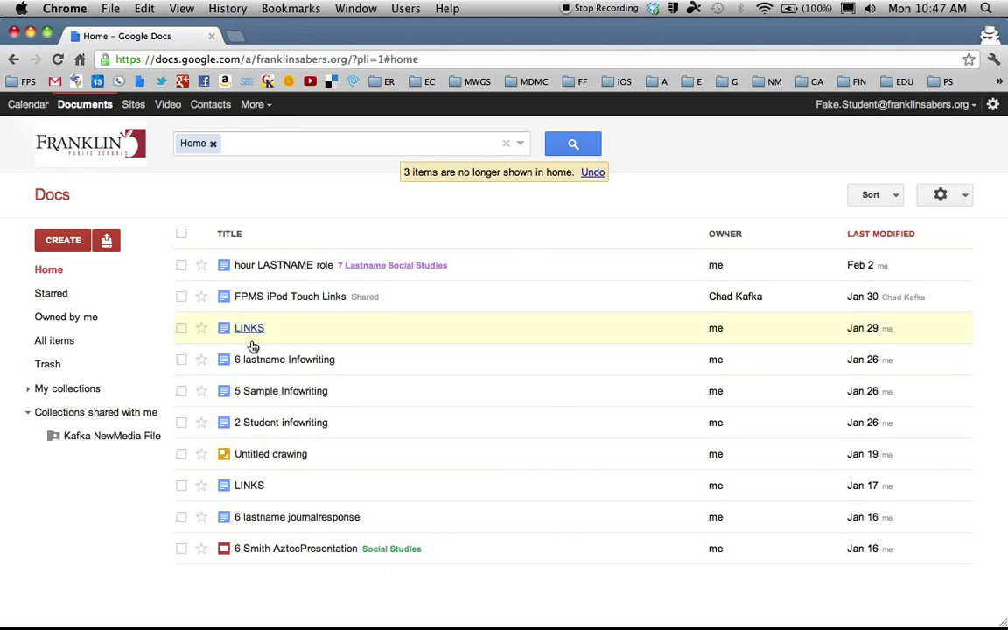
{"action": "left_click", "coordinate": [28, 418]}
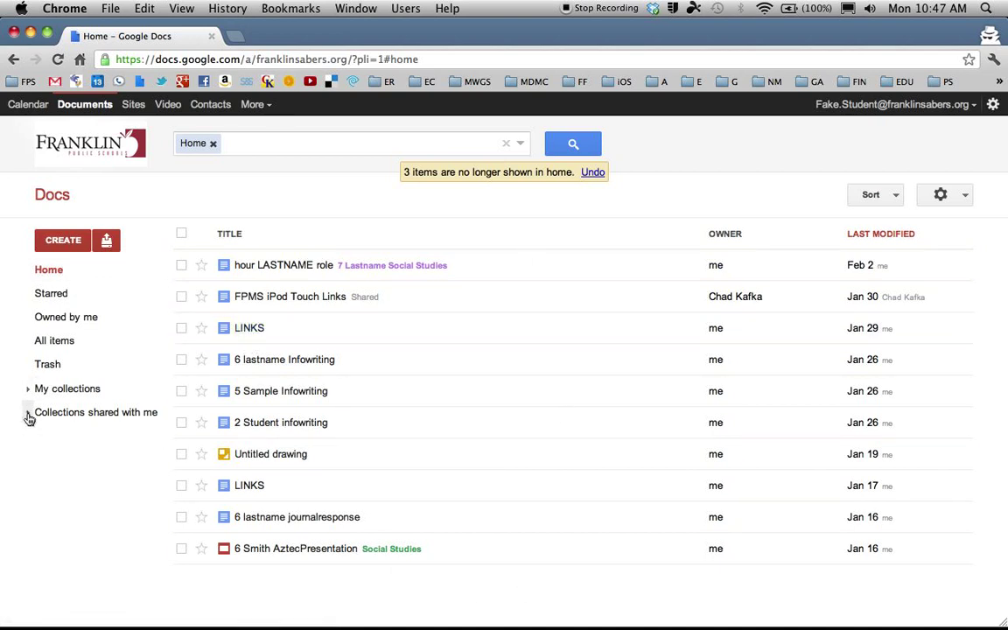
{"action": "left_click", "coordinate": [28, 413]}
{"action": "left_click", "coordinate": [83, 436]}
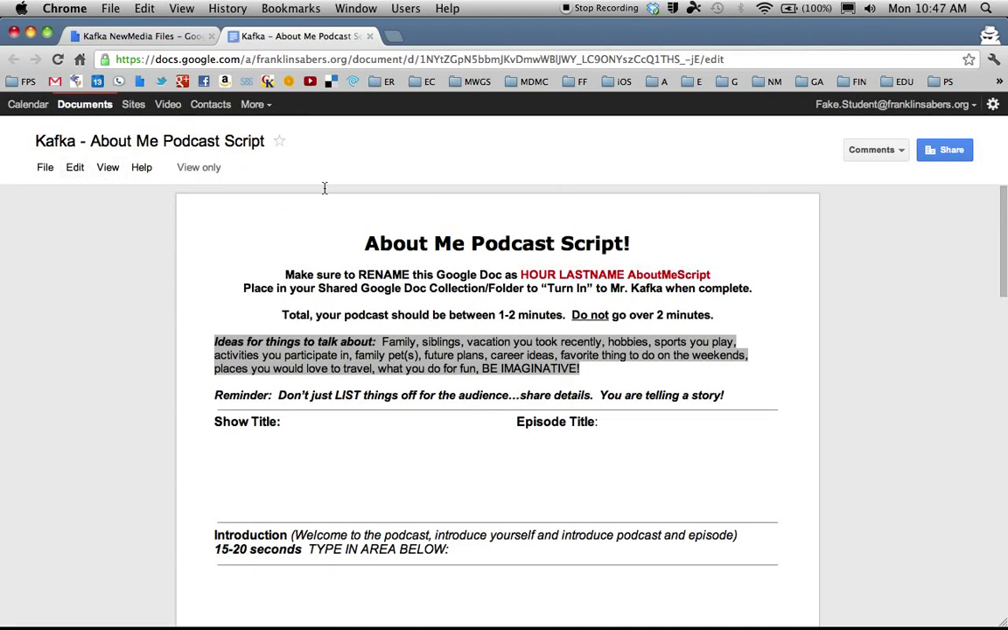
Highlight the renaming instructions, then make an editable copy of 'Kafka - About Me Podcast Script'
{"action": "left_click_drag", "start_coordinate": [483, 300], "coordinate": [522, 318]}
{"action": "left_click", "coordinate": [40, 167]}
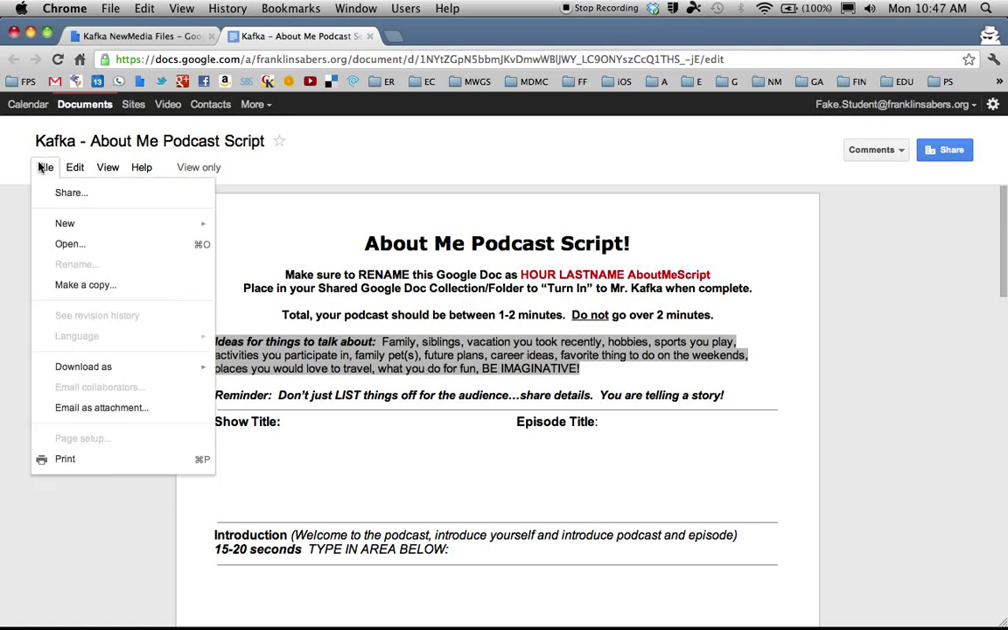
{"action": "left_click", "coordinate": [72, 285]}
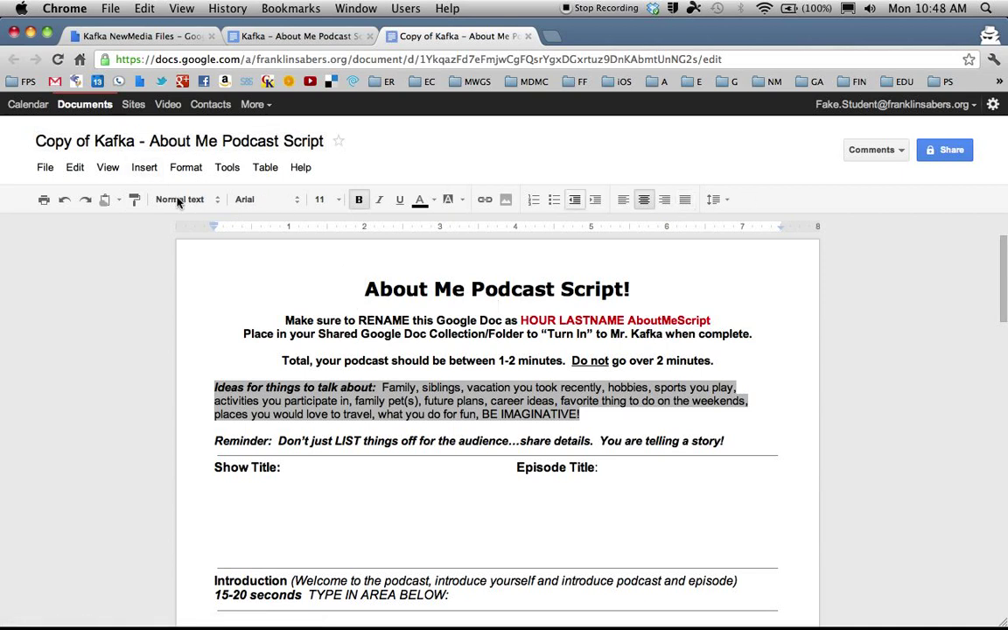
Rename the copy to hour 1, the student's last name and 'Script', then return to the original script
{"action": "left_click", "coordinate": [194, 138]}
{"action": "type", "text": "1"}
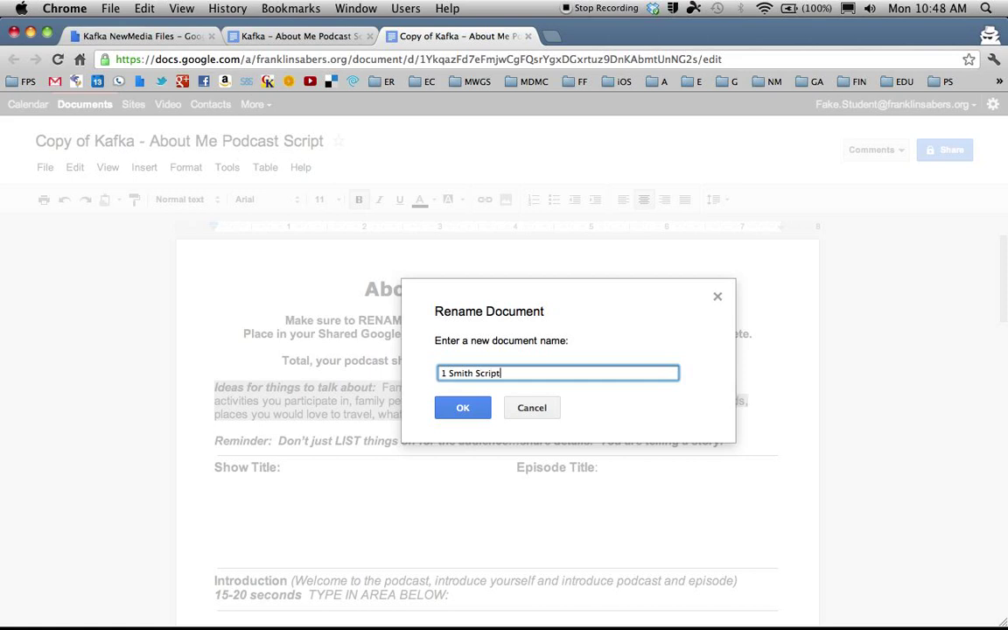
{"action": "type", "text": "Smith Script"}
{"action": "key", "text": "Return"}
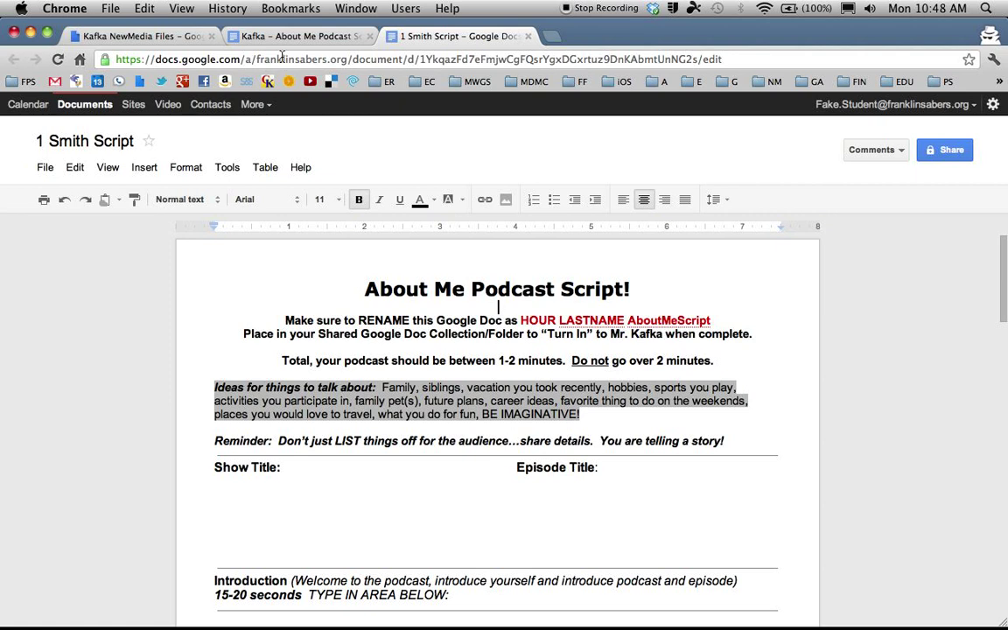
{"action": "left_click", "coordinate": [253, 39]}
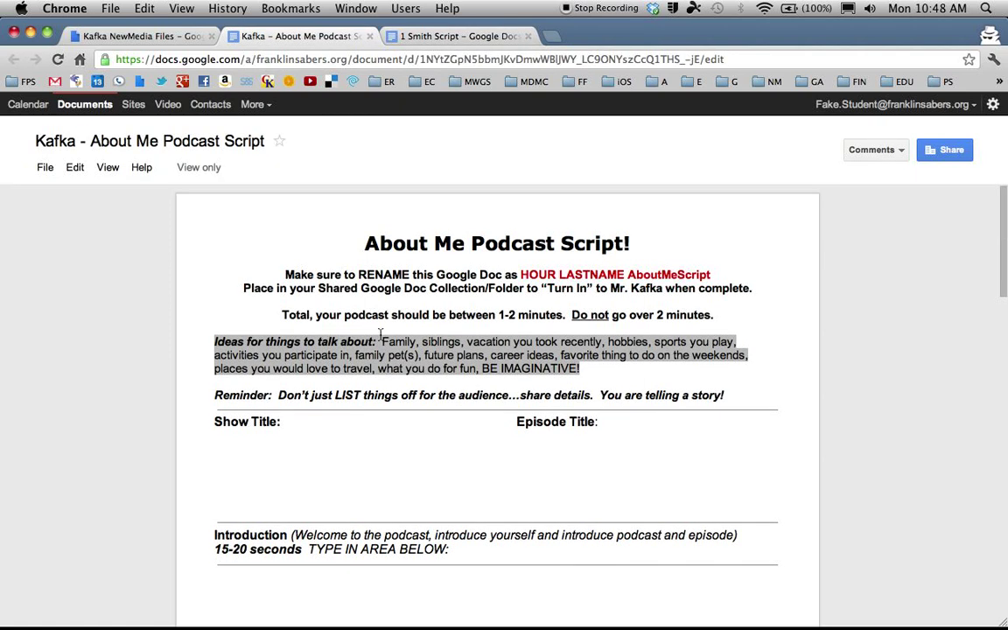
Switch back to the Kafka NewMedia Files tab listing 8NM-Agendas 2012 and the podcast script
{"action": "left_click", "coordinate": [125, 36]}
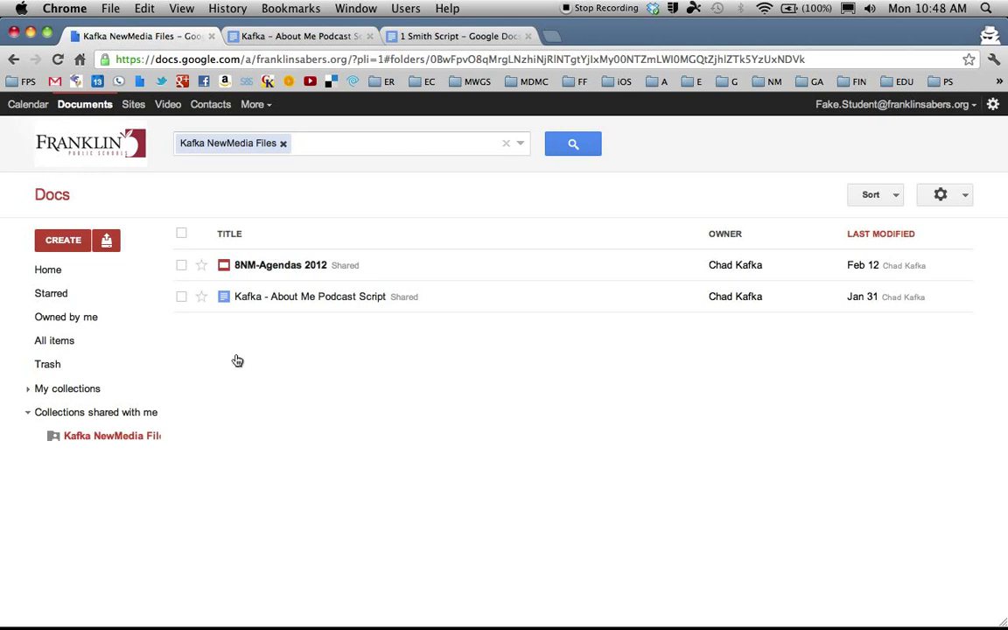